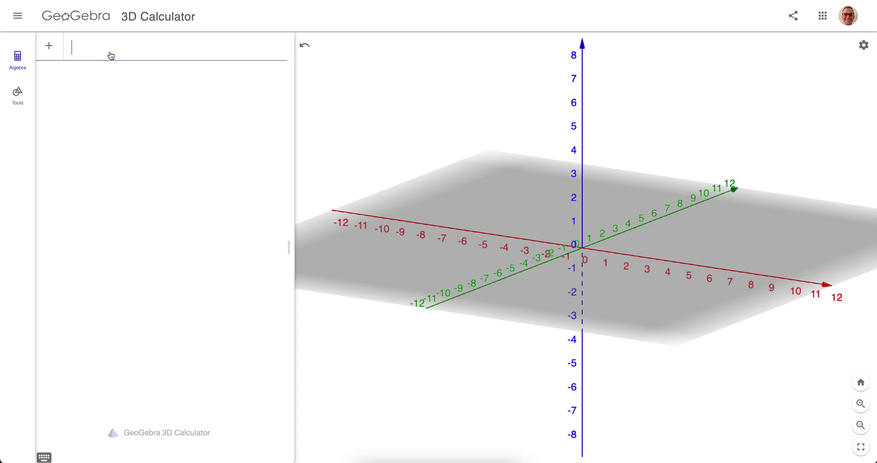
Step: Enter InfiniteCone with apex (0,0,0), axis (0,0,1) and angle pi/4 in the input bar
type("infit")
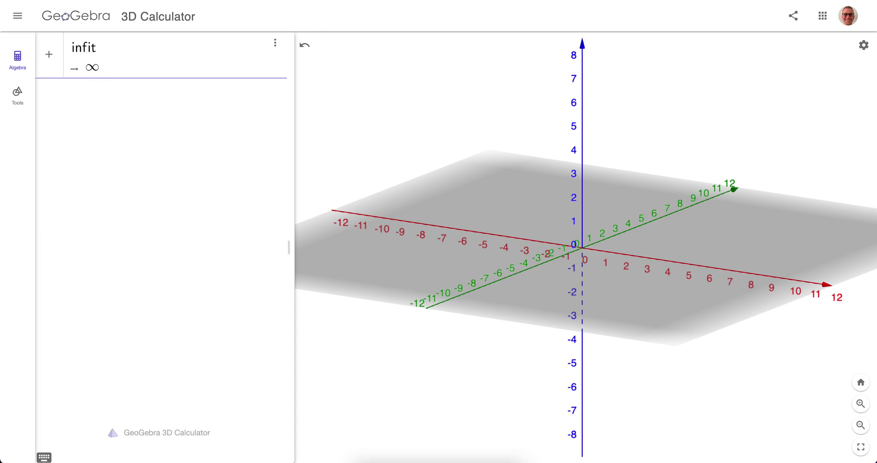
key("BackSpace")
type("nt")
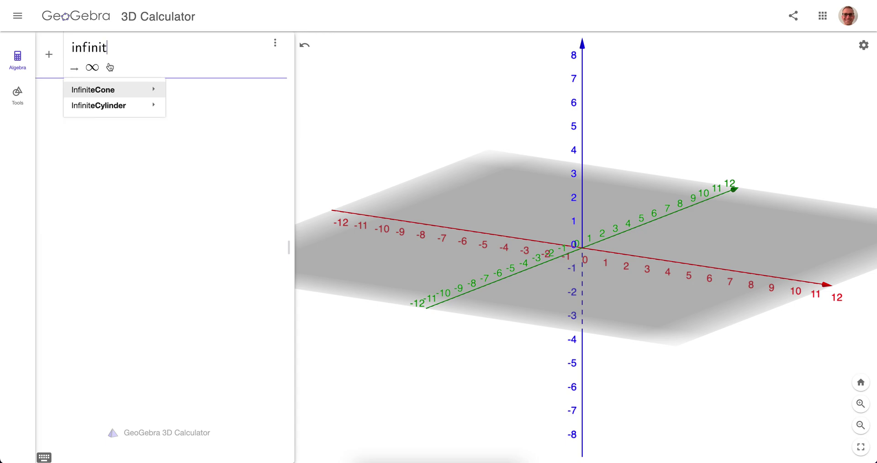
mouse_move(111, 90)
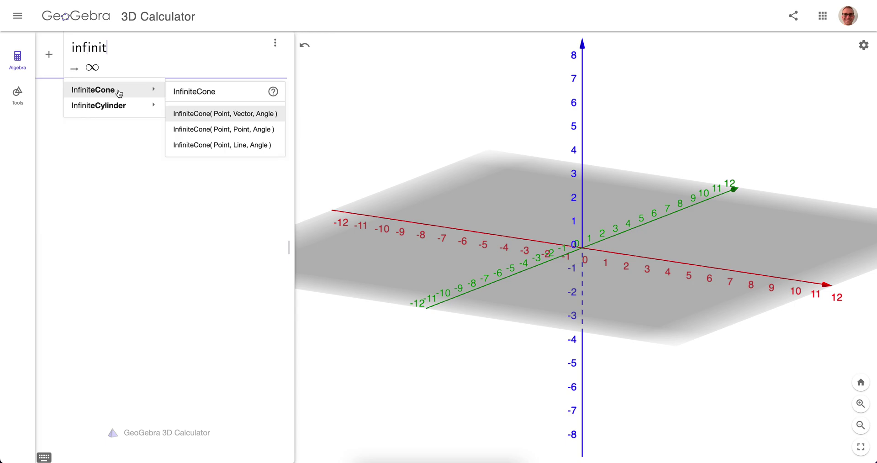
mouse_move(155, 107)
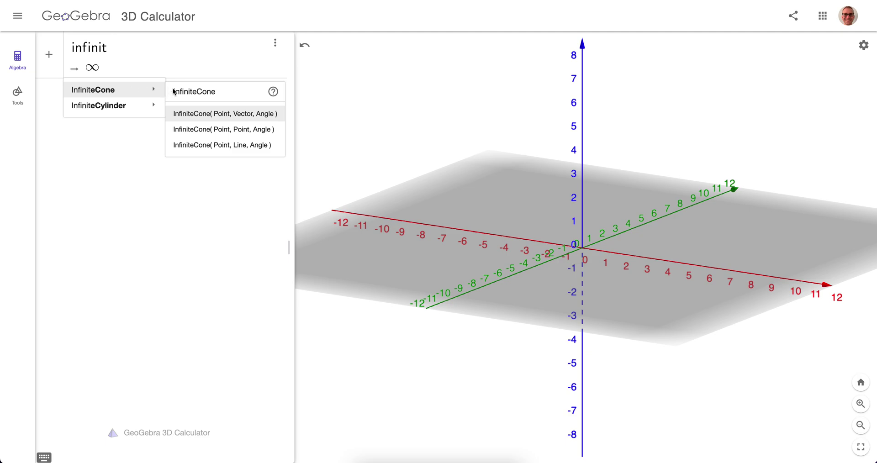
left_click(216, 114)
type("(0,0,0")
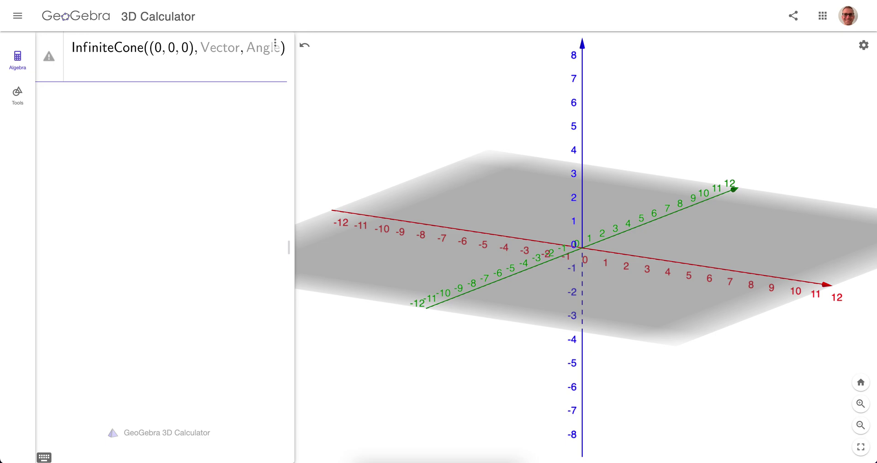
type("(0,0,1")
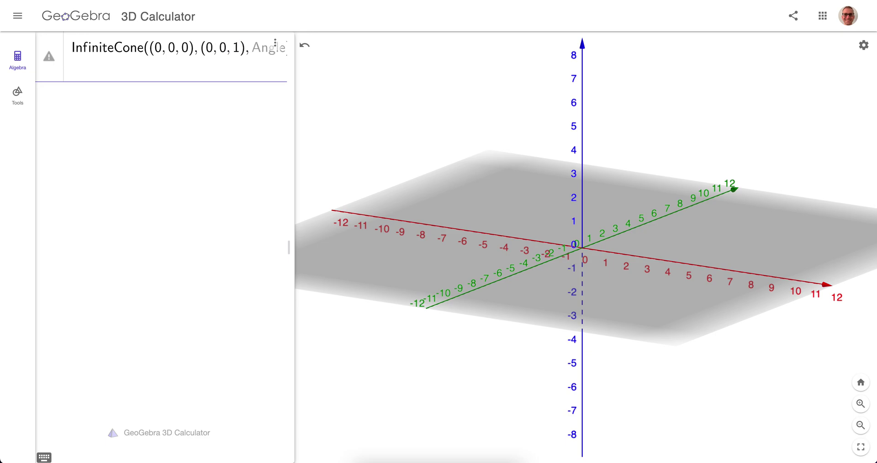
type("),pi/4")
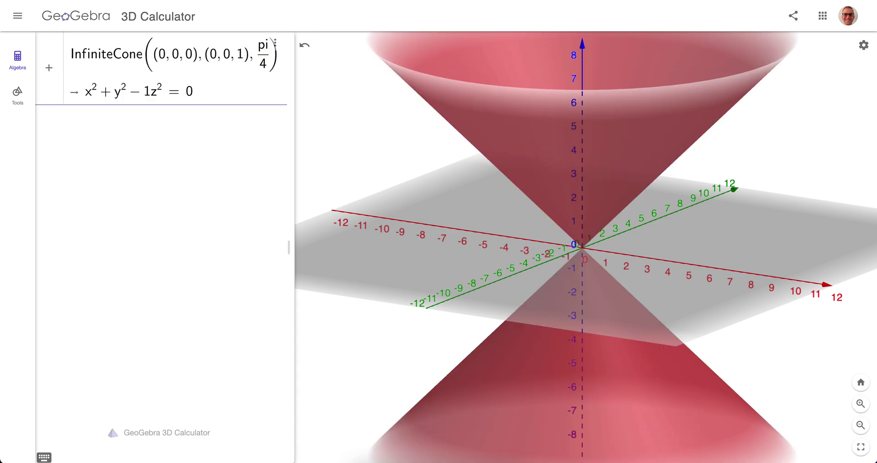
Step: Try a pi/3 cone angle, revert to pi/4, and commit the double cone as a
key("BackSpace")
type("3")
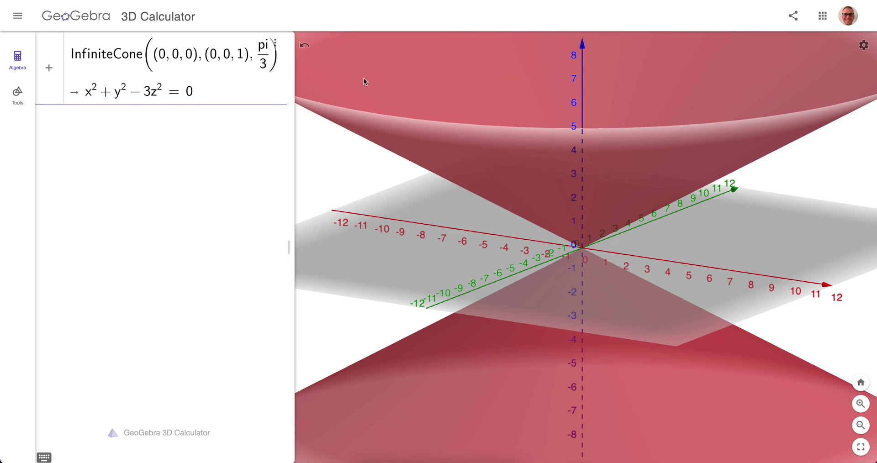
key("BackSpace")
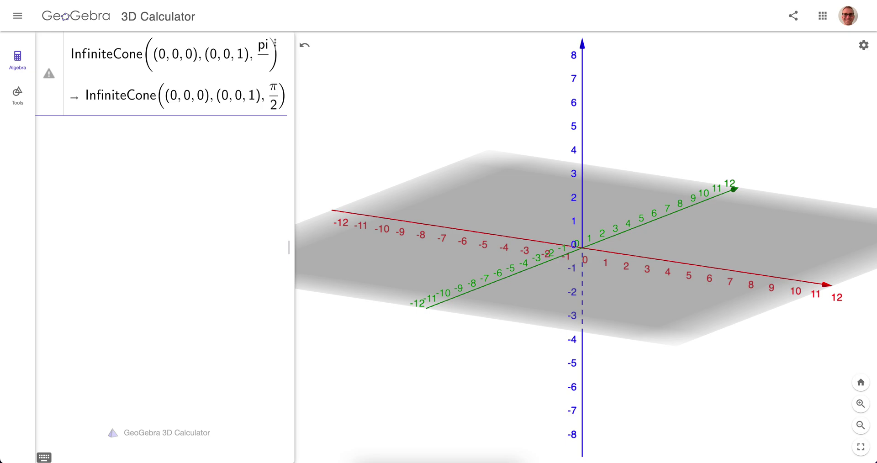
type("4")
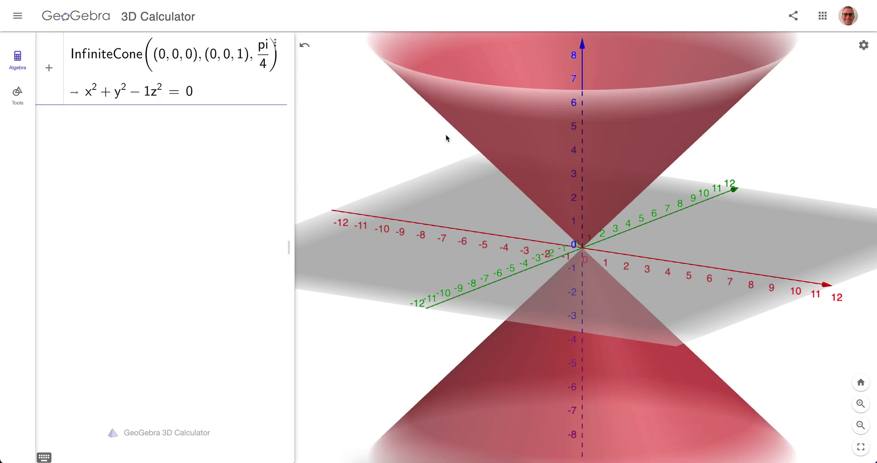
key("Return")
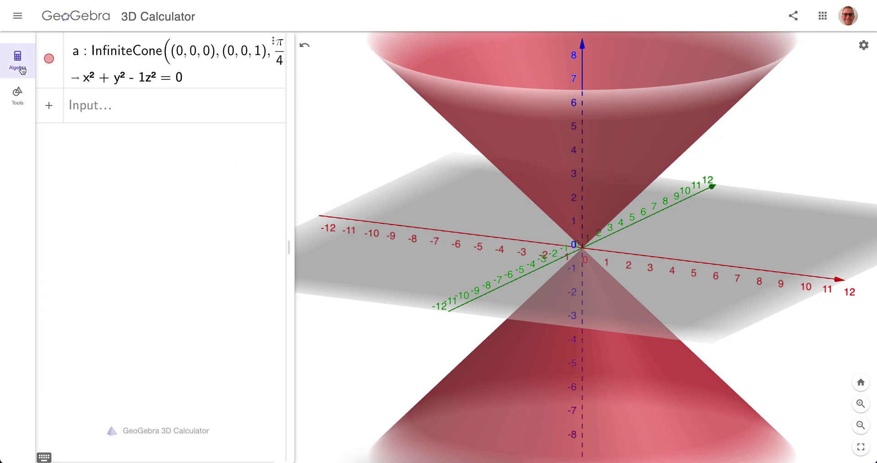
Step: Build a plane through points A, B and C at different heights, slicing the cone
left_click(17, 92)
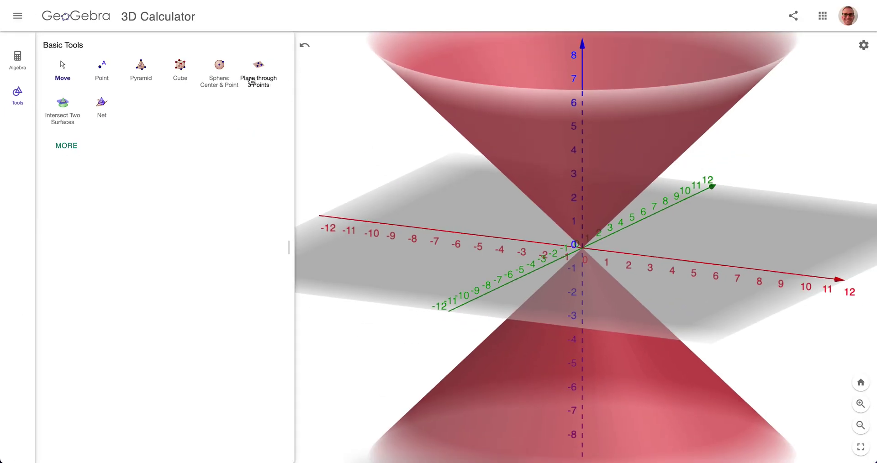
left_click(252, 81)
left_click(702, 230)
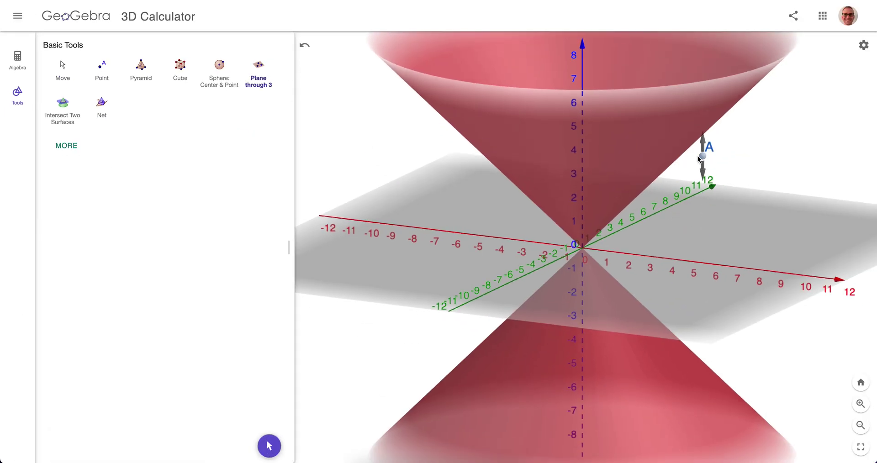
left_click(701, 156)
left_click(417, 210)
left_click(415, 295)
left_click(474, 208)
left_click(474, 94)
left_click(269, 445)
mouse_move(357, 366)
left_mouse_down()
mouse_move(311, 352)
mouse_move(343, 381)
mouse_move(344, 367)
left_mouse_up()
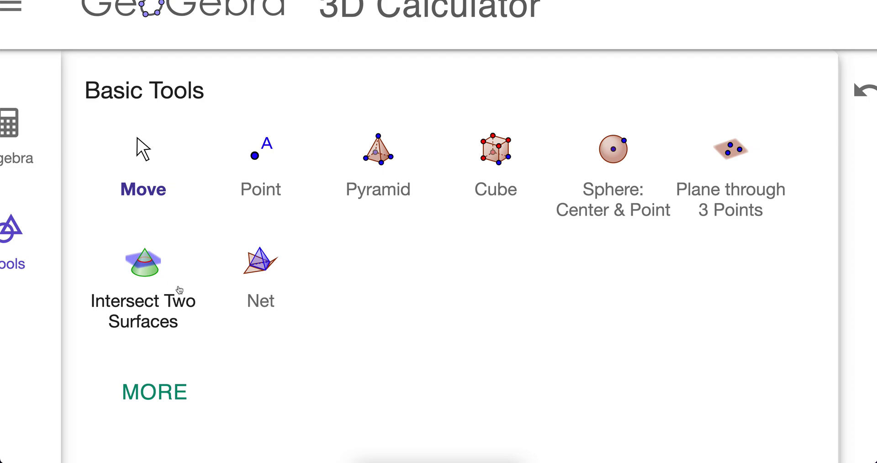
Step: Intersect the cone with the plane to get the hyperbola, then drag point A to retilt the plane
left_click(66, 116)
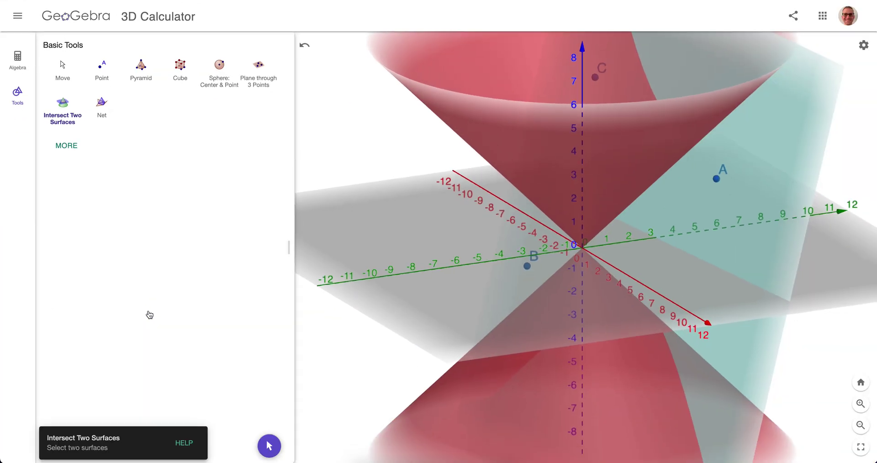
left_click(64, 108)
left_click(646, 83)
left_click(654, 86)
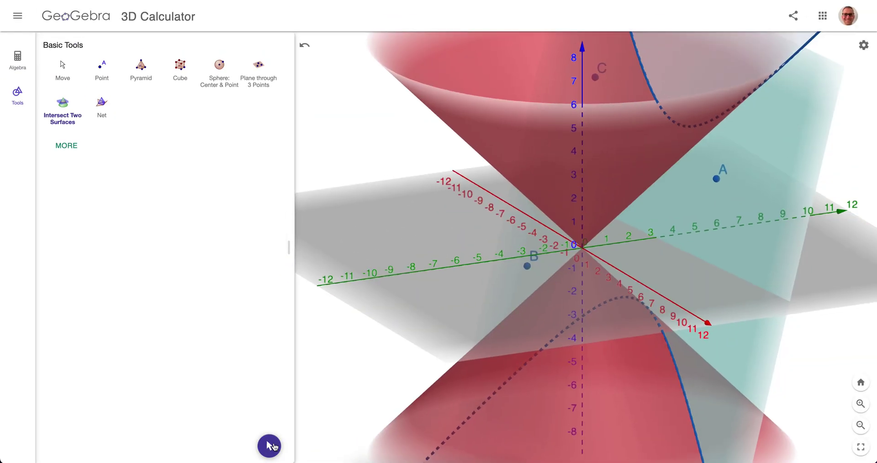
left_click(438, 411)
left_click_drag(715, 178, 637, 148)
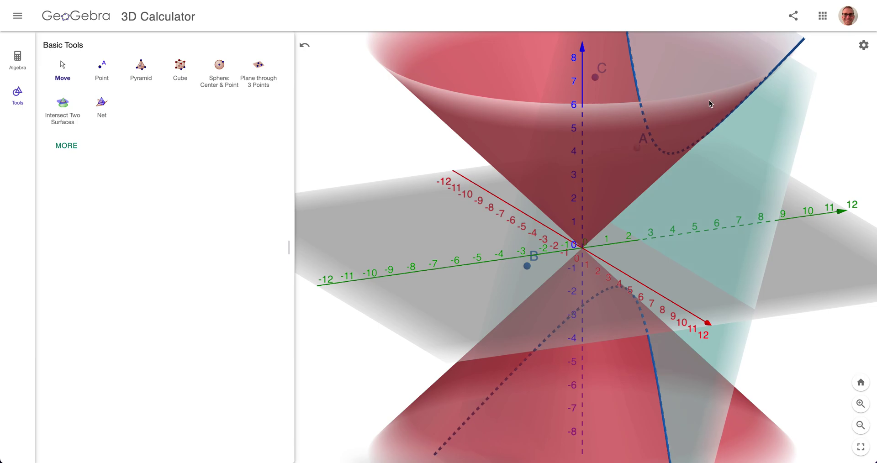
Step: Make the intersection curve dark grey with opacity 0 and line thickness 6
left_click(633, 69)
left_click(661, 84)
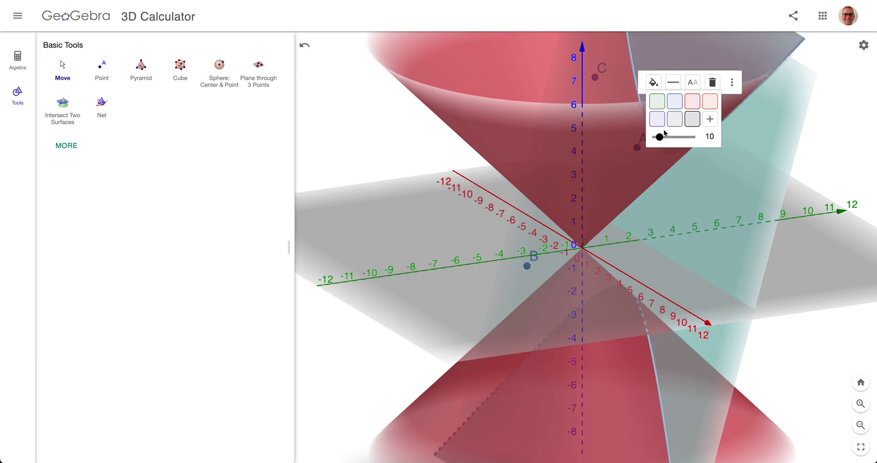
left_click(690, 118)
left_click(654, 83)
left_click_drag(666, 137, 644, 137)
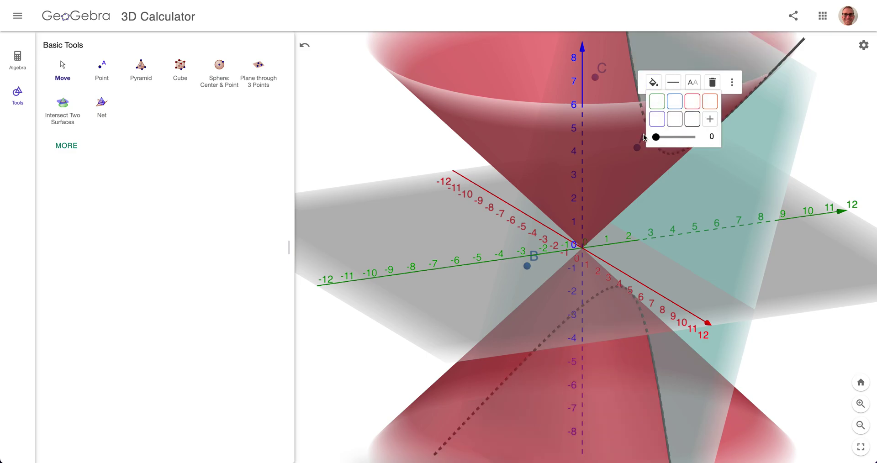
left_click(673, 82)
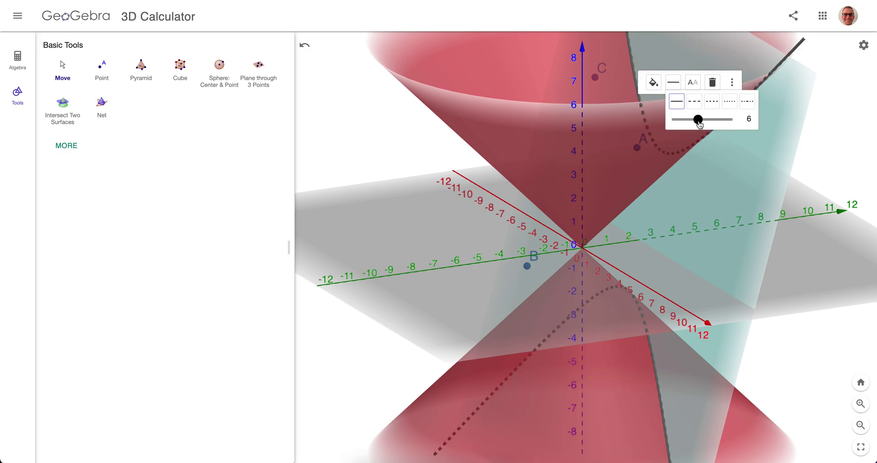
left_click(438, 251)
left_click_drag(446, 257, 409, 257)
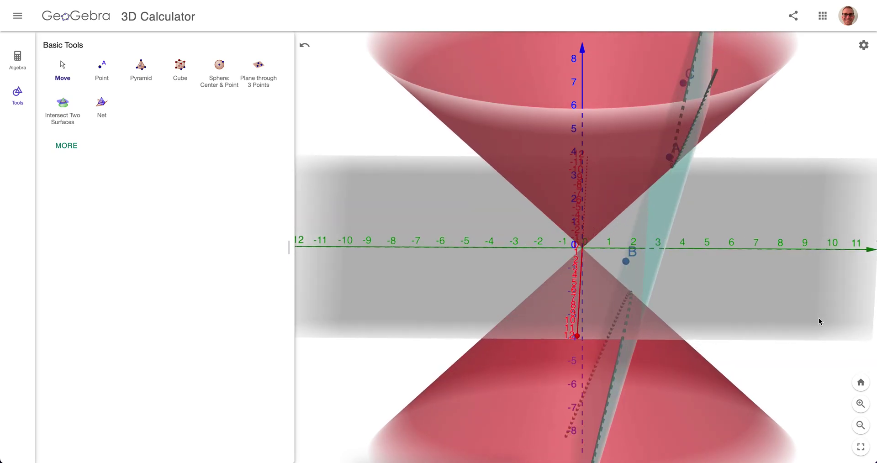
Step: Drag points B, A and C until the plane cuts only the upper cone in an ellipse
left_click_drag(637, 248, 676, 170)
left_click_drag(813, 182, 786, 188)
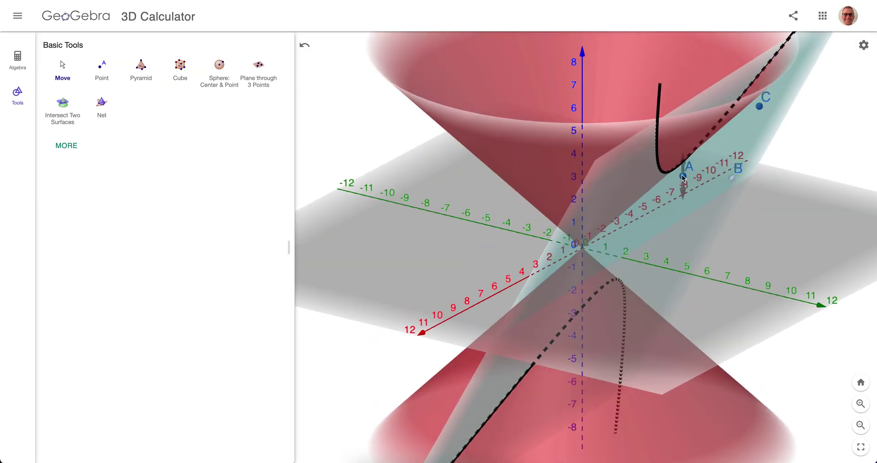
left_click_drag(682, 177, 615, 145)
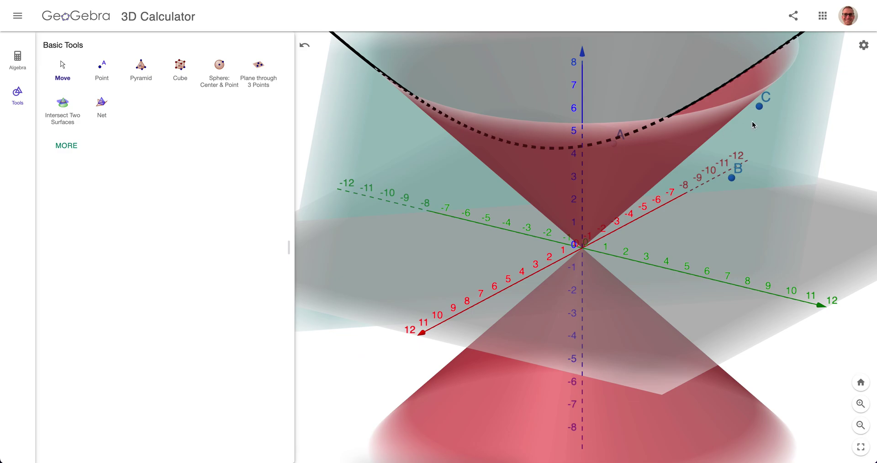
left_click(759, 106)
left_click_drag(759, 107, 632, 141)
double_click(625, 97)
key("Escape")
left_click_drag(452, 223, 529, 229)
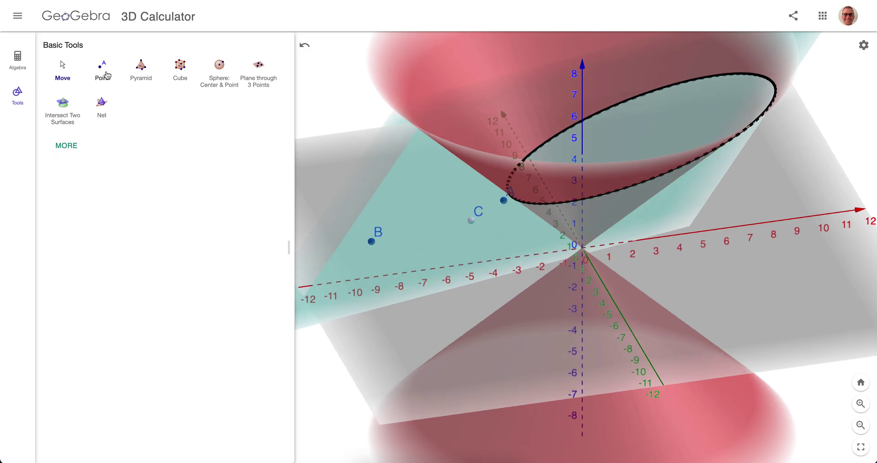
Step: Place point D on the intersection ellipse using Point on Object
left_click(69, 146)
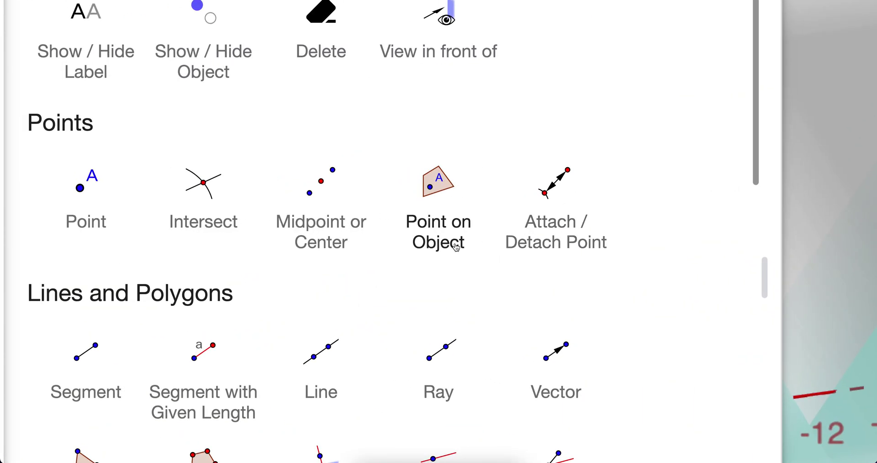
left_click(185, 234)
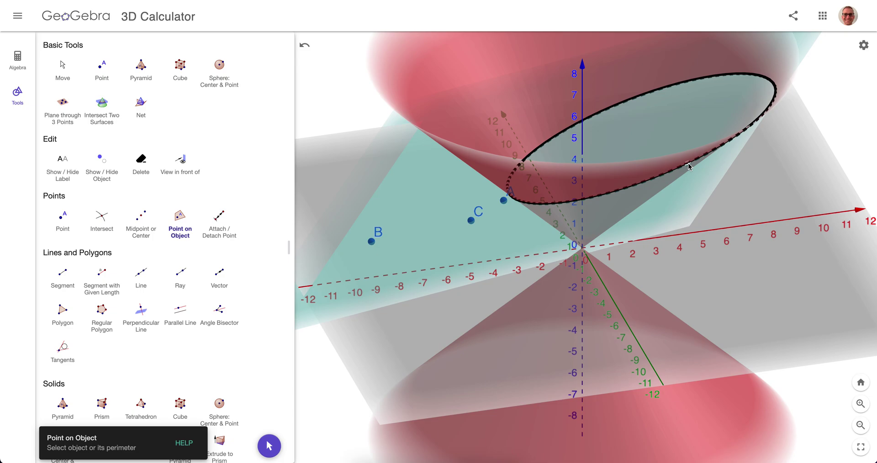
left_click(689, 165)
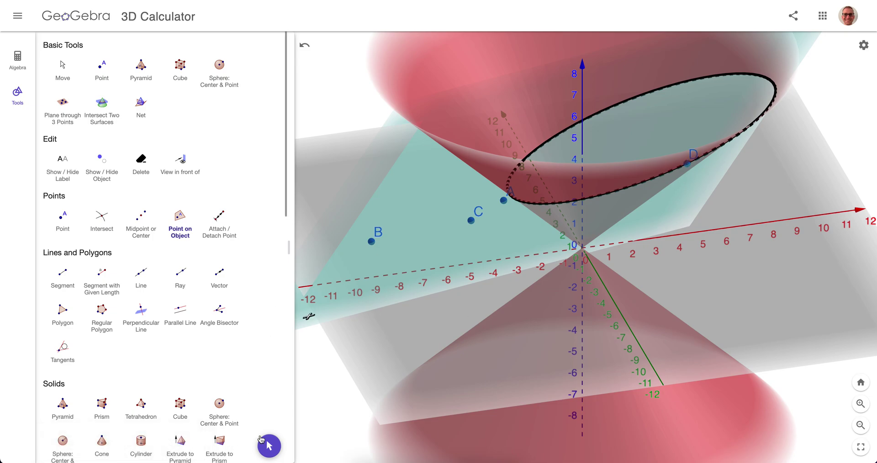
left_click(271, 446)
left_click_drag(647, 265, 652, 261)
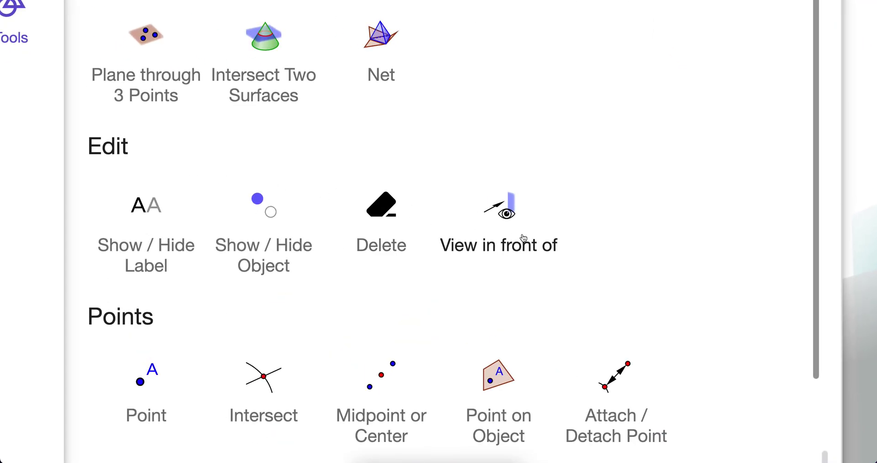
Step: Face the xy-plane head-on with View in front of, looking down on the ellipse
left_click(184, 165)
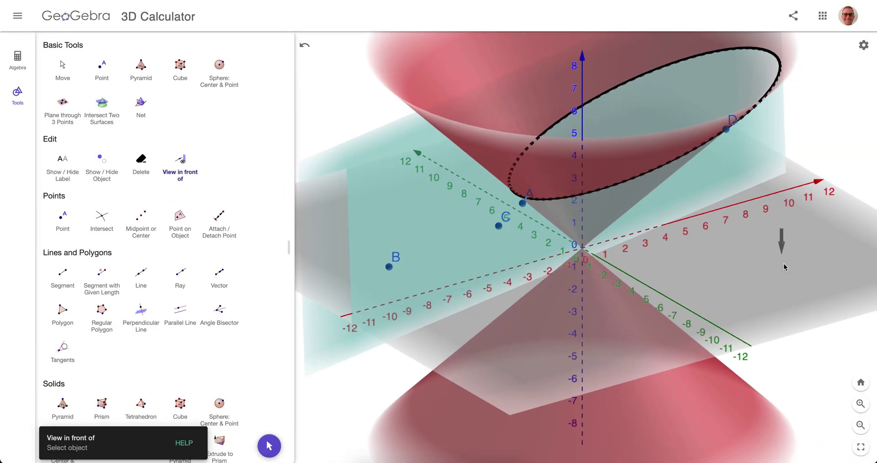
left_click(783, 256)
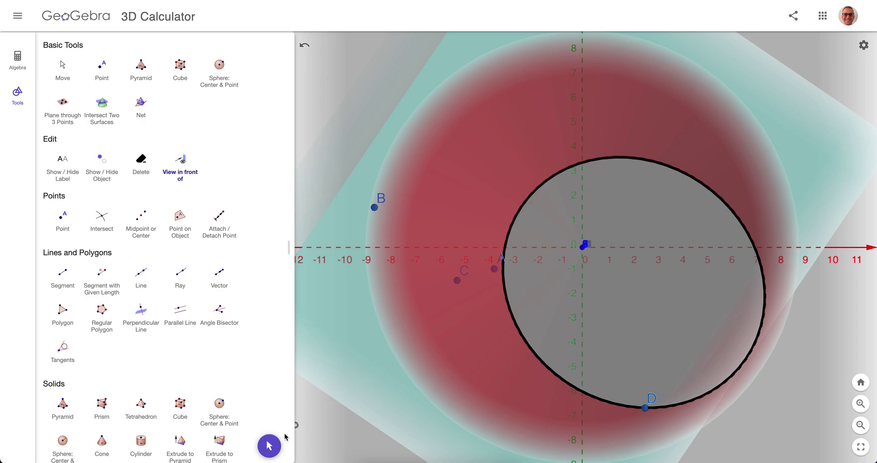
Step: Show the algebra list and slide D along the ellipse to (0.22, −6.01, 6.01)
left_click(275, 448)
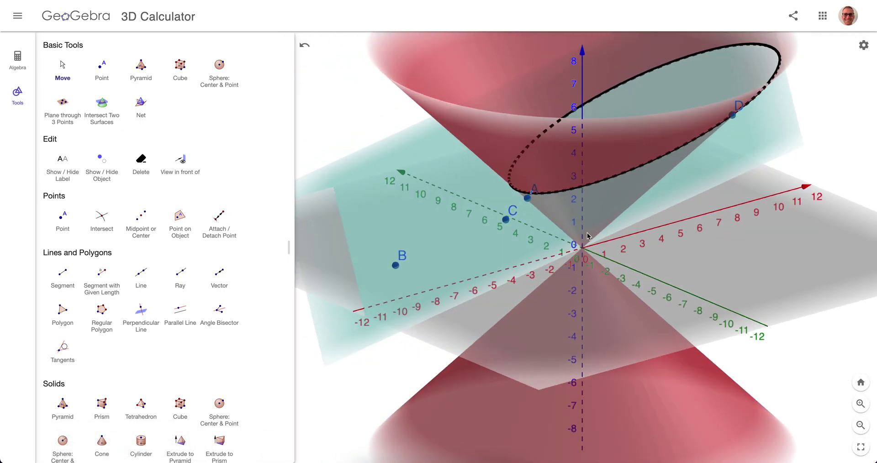
left_click(18, 67)
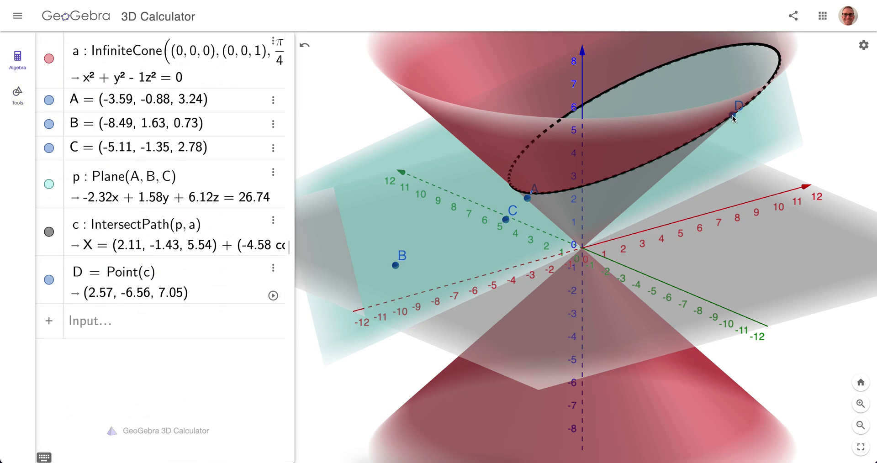
left_click_drag(732, 116, 679, 147)
Step: Enter (x(D), y(D), 0) to create point E, D's projection at (0.22, −6.01, 0)
left_click(130, 322)
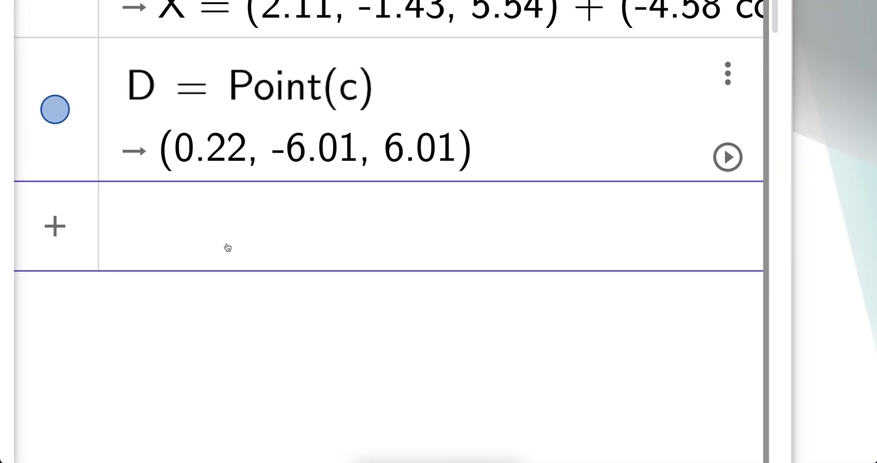
type("(")
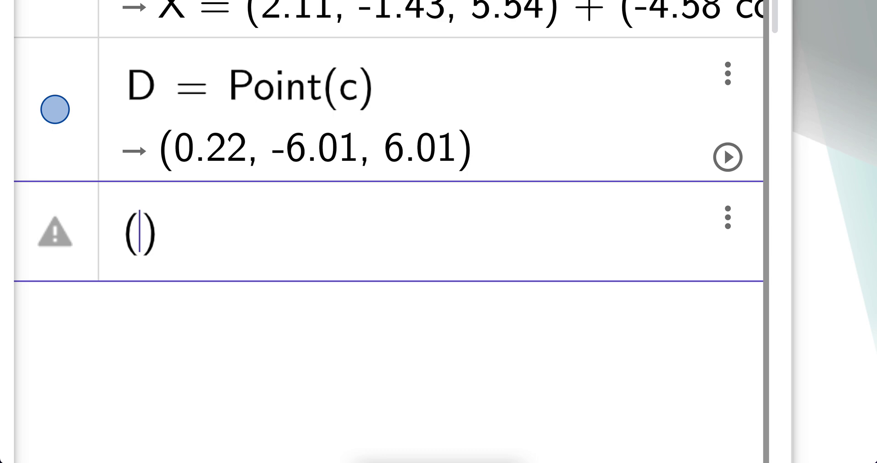
type("x(D")
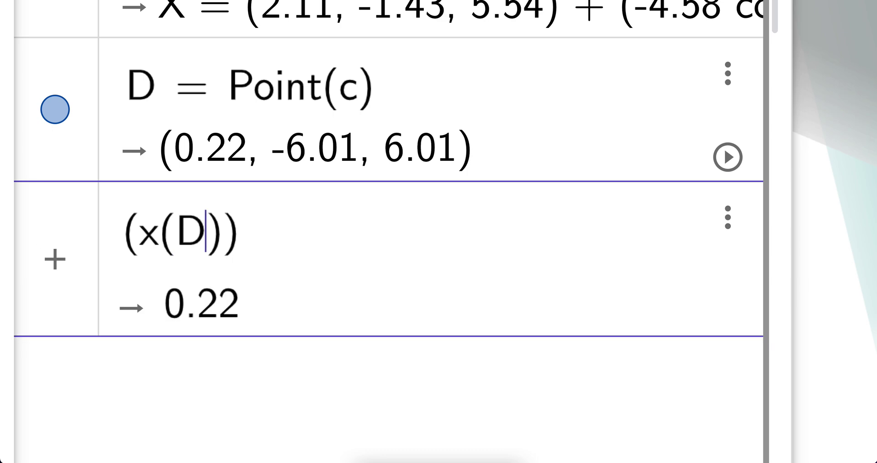
type("), ")
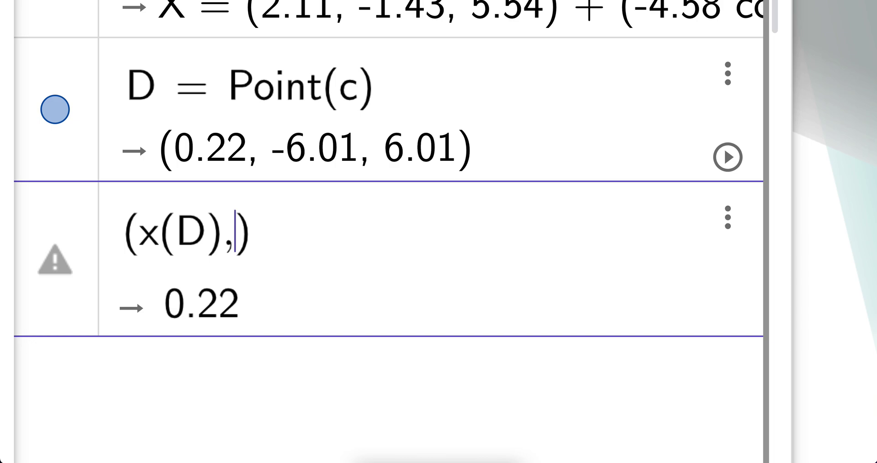
type("y(D)")
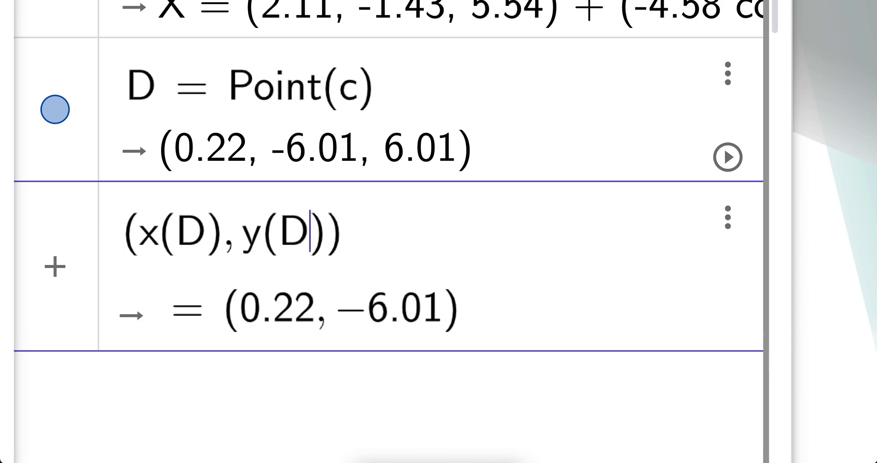
type(",")
key("BackSpace")
type("), 0")
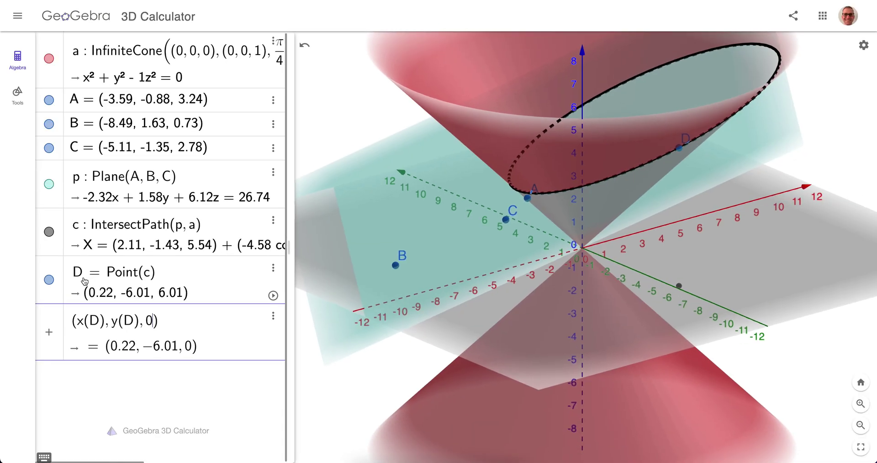
key("Return")
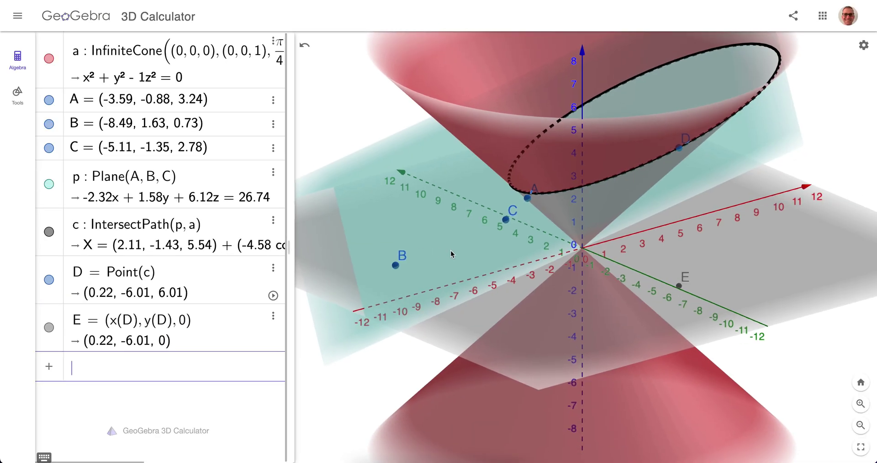
Step: Turn on Show trace for point E from its style bar options
left_click_drag(677, 259, 678, 260)
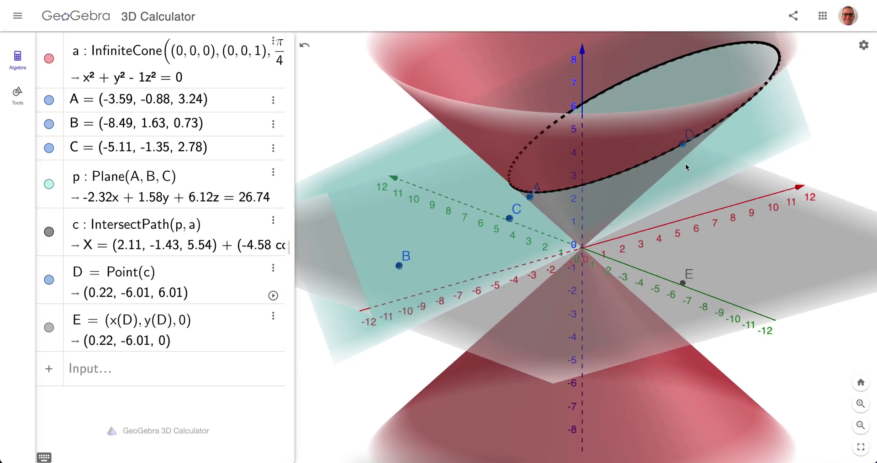
mouse_move(684, 147)
left_mouse_down()
mouse_move(657, 160)
mouse_move(711, 125)
mouse_move(685, 143)
left_mouse_up()
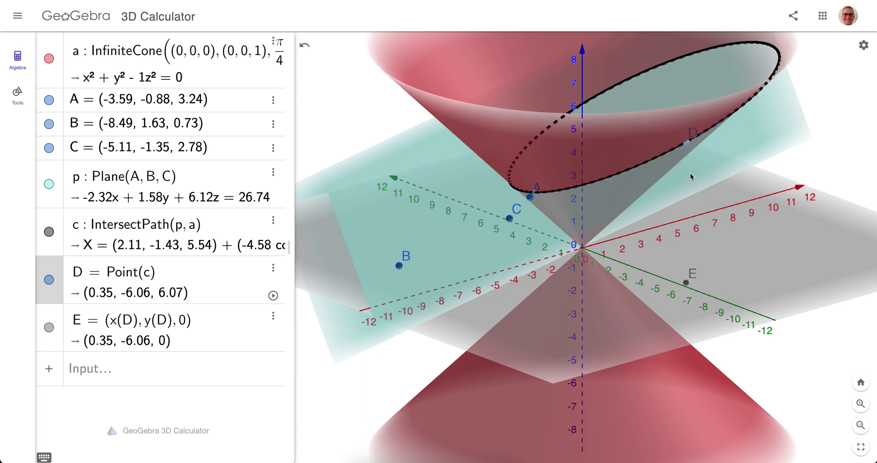
left_click(686, 283)
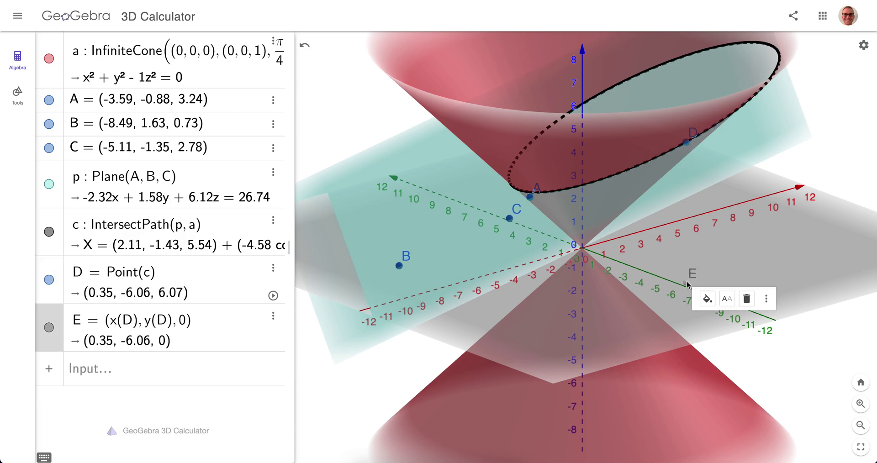
left_click(768, 301)
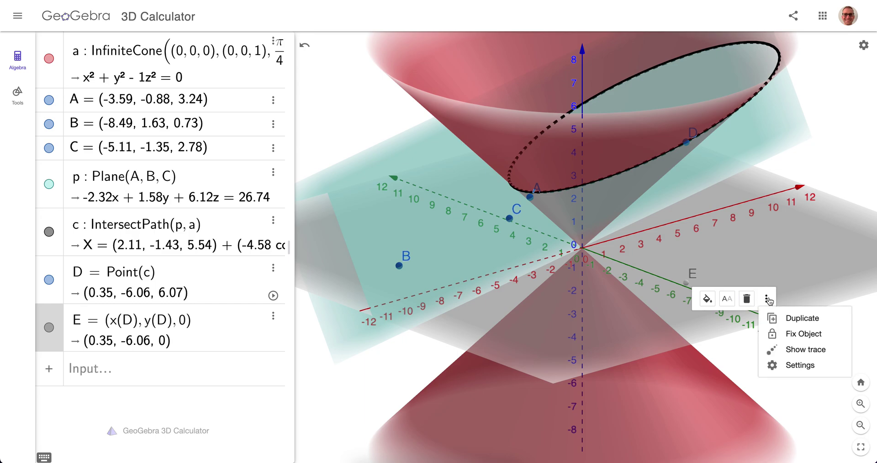
left_click(797, 349)
Step: Drag D around the ellipse so E's trace sweeps an ellipse on the xy-plane
mouse_move(685, 145)
left_mouse_down()
mouse_move(743, 111)
mouse_move(783, 53)
mouse_move(736, 40)
mouse_move(697, 47)
mouse_move(611, 82)
mouse_move(550, 143)
mouse_move(591, 101)
mouse_move(555, 121)
mouse_move(554, 160)
mouse_move(567, 173)
mouse_move(697, 156)
mouse_move(595, 153)
mouse_move(626, 159)
mouse_move(599, 164)
mouse_move(642, 164)
left_mouse_up()
mouse_move(429, 224)
left_mouse_down()
mouse_move(454, 258)
mouse_move(428, 228)
left_mouse_up()
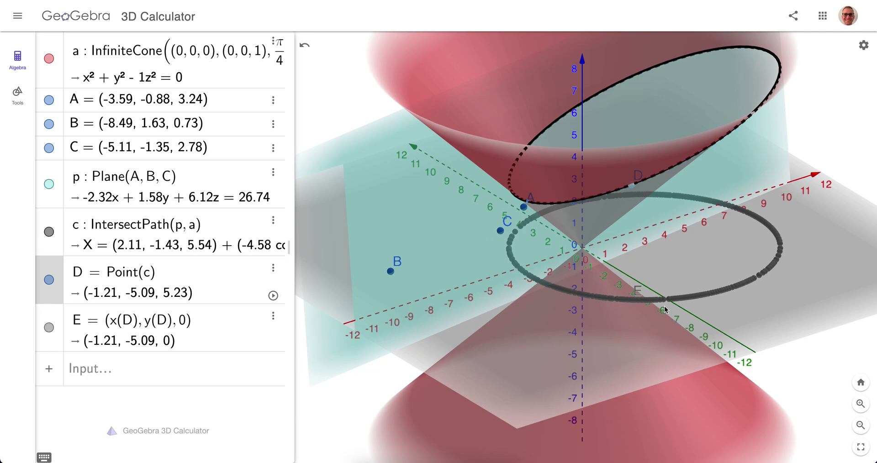
mouse_move(667, 300)
left_mouse_down()
mouse_move(660, 287)
mouse_move(664, 297)
left_mouse_up()
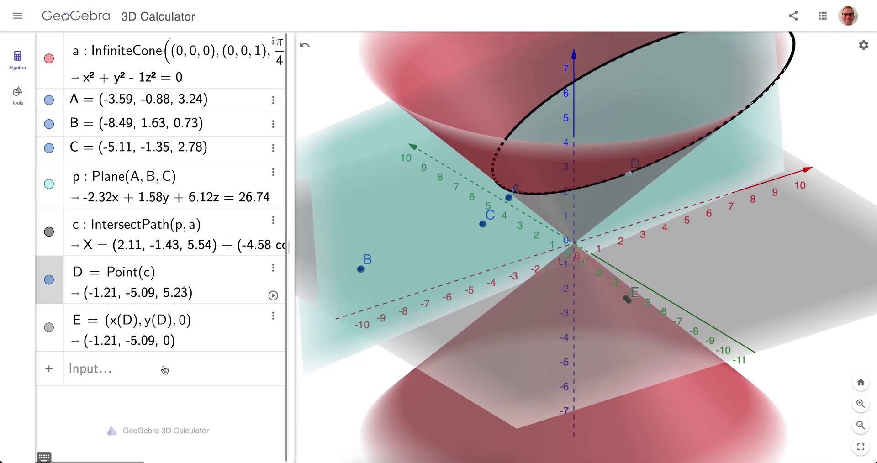
Step: Enter a LocusEquation command in the Input bar with points D and E
left_click(88, 373)
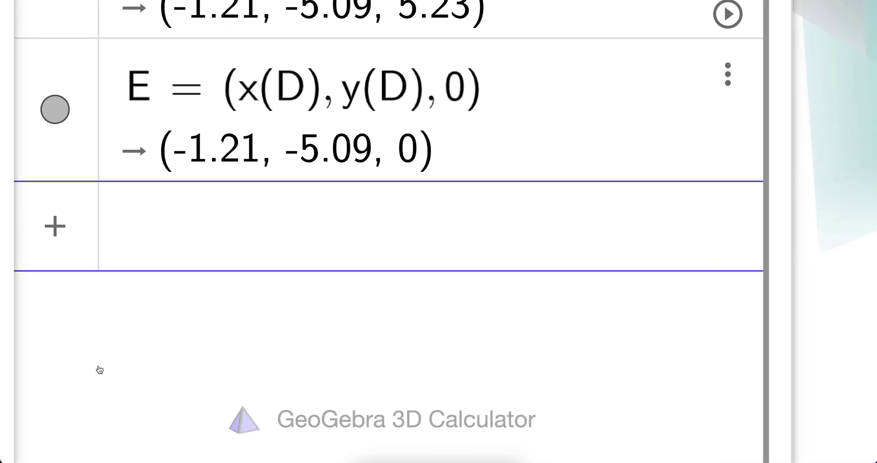
type("L")
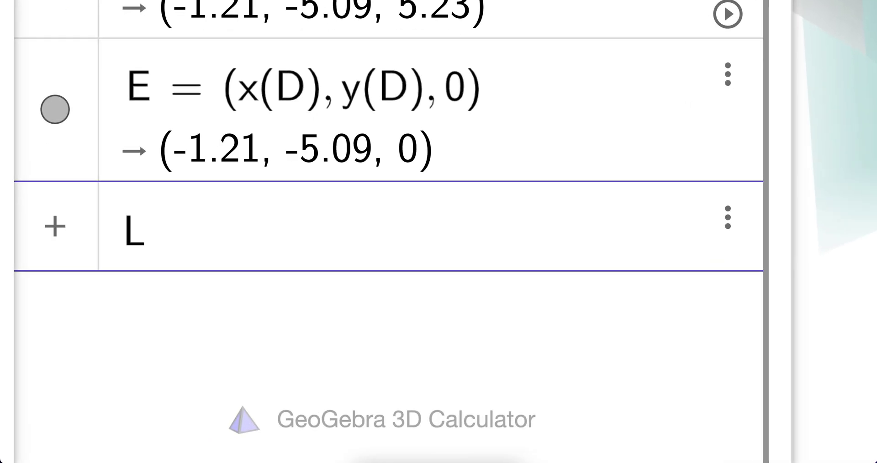
key("BackSpace")
type("locus")
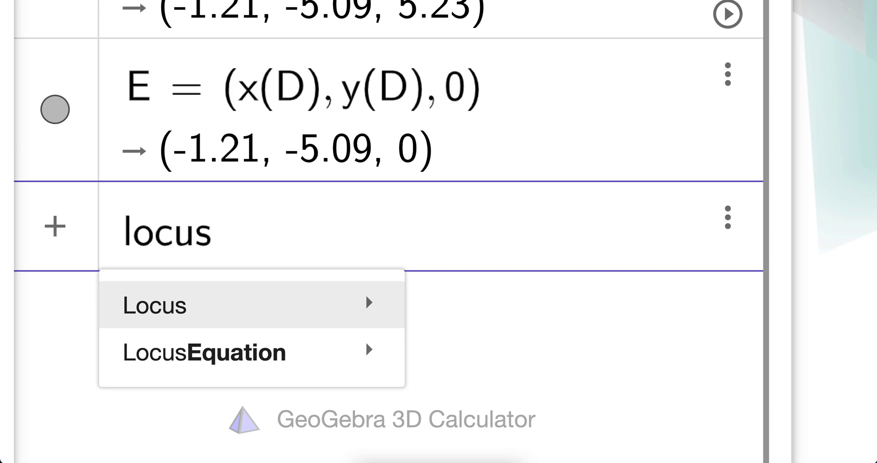
mouse_move(232, 361)
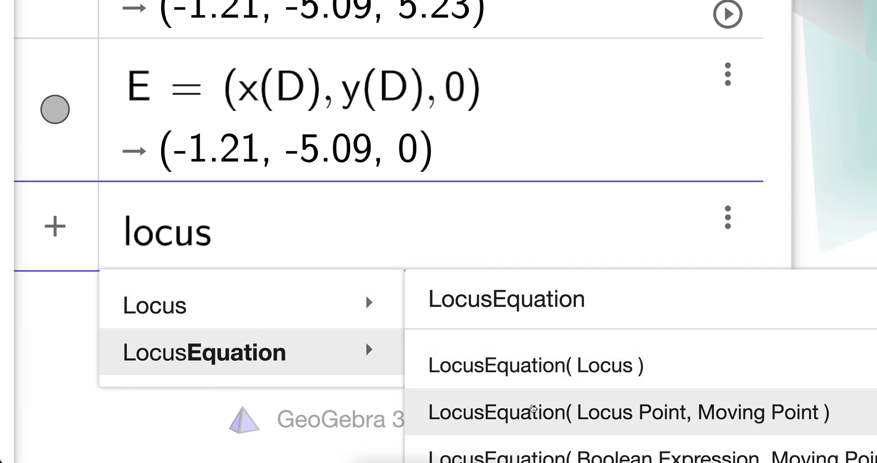
left_click(546, 412)
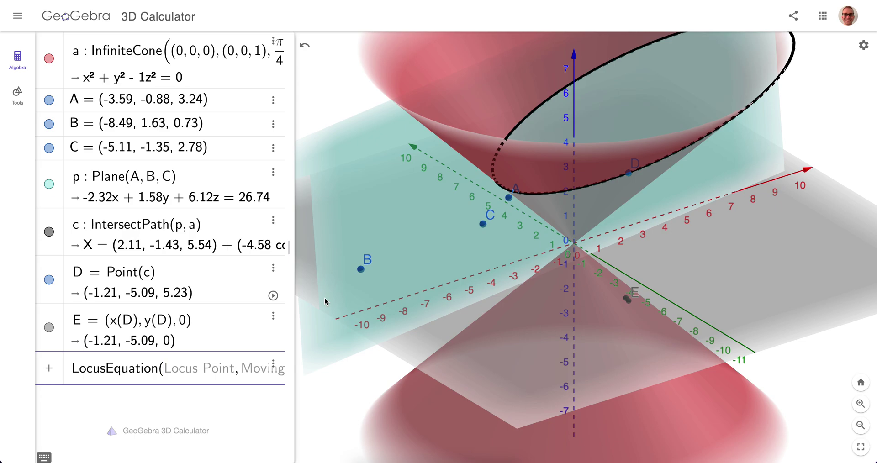
type("D,")
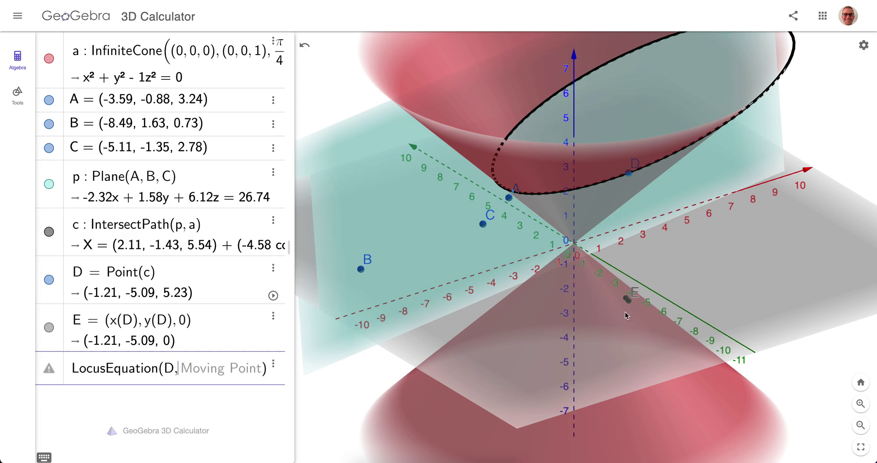
left_click(628, 300)
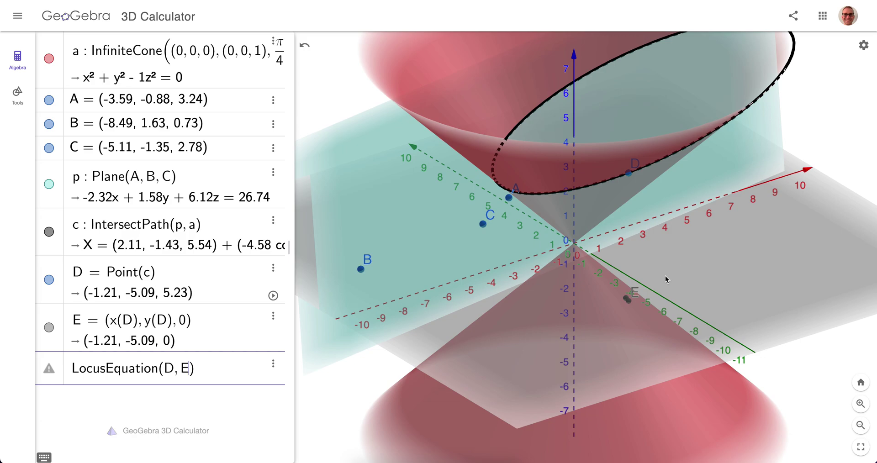
Step: Correct the arguments to LocusEquation(E, D), with E as locus point and D moving
left_click_drag(874, 250, 868, 251)
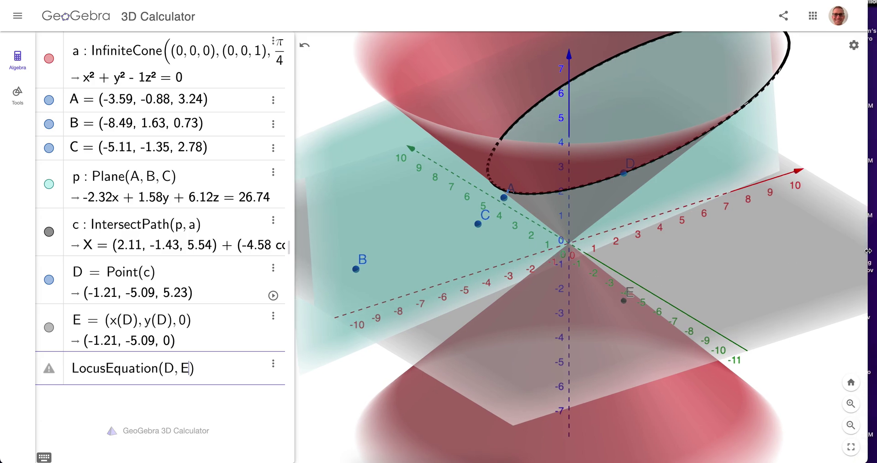
mouse_move(630, 177)
left_mouse_down()
mouse_move(662, 166)
mouse_move(634, 173)
left_mouse_up()
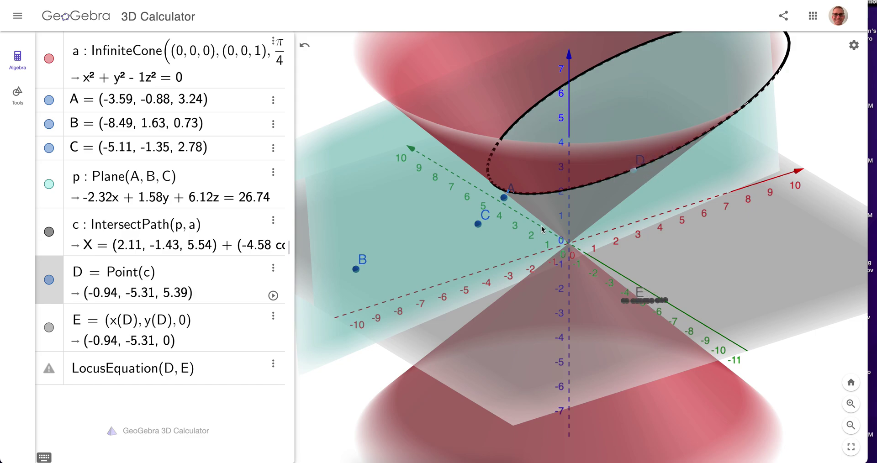
left_click(192, 376)
key("BackSpace")
type("E")
key("BackSpace")
type("D")
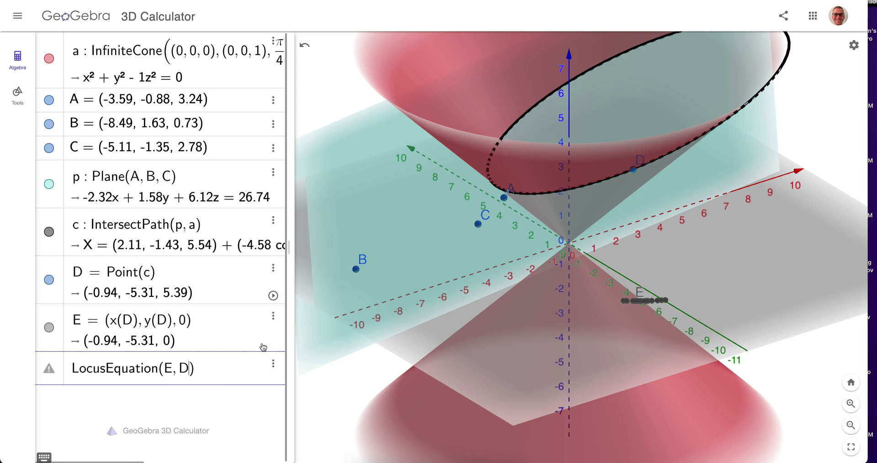
Step: Delete the LocusEquation row and create loc1 = Locus(E, D)
left_click(273, 363)
left_click(283, 358)
type("Locus")
mouse_move(144, 392)
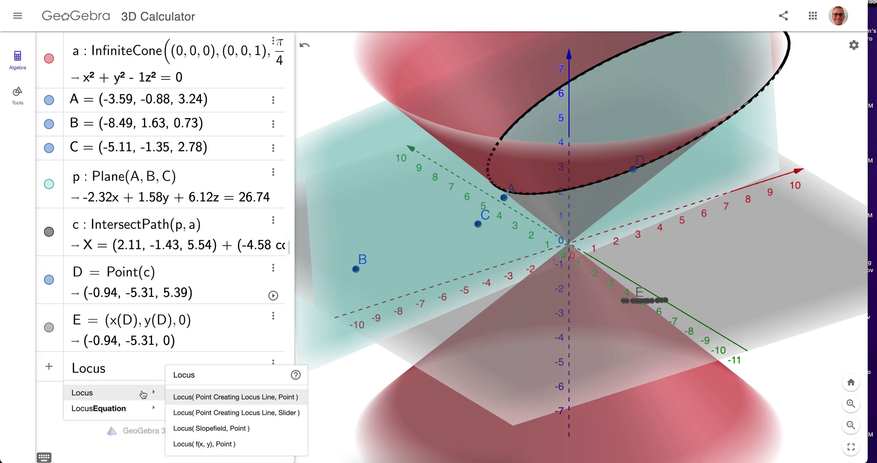
left_click(198, 413)
type("D,E")
key("Return")
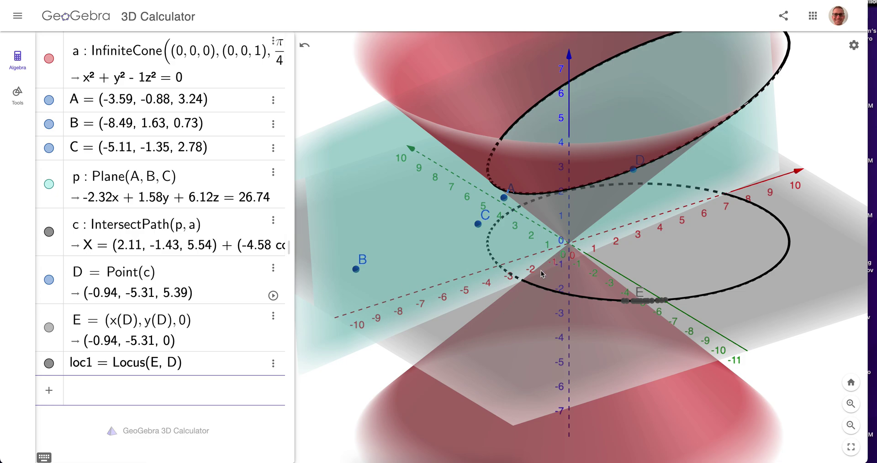
Step: Drag D along the ellipse, then turn off Show trace for point E
left_click_drag(516, 297, 527, 298)
scroll(527, 298, "down", 2)
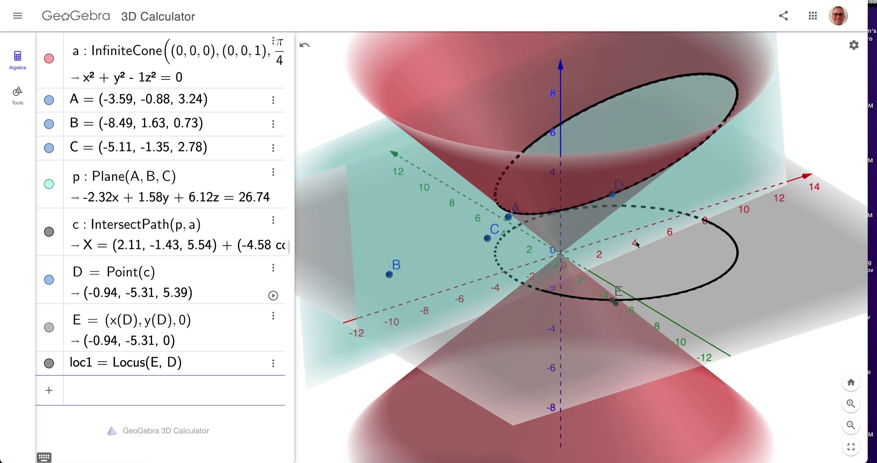
left_click(616, 194)
left_click_drag(616, 194, 578, 289)
left_click(575, 297)
left_click(653, 311)
left_click(676, 358)
mouse_move(677, 324)
left_mouse_down()
mouse_move(630, 326)
mouse_move(690, 325)
mouse_move(708, 314)
mouse_move(696, 318)
left_mouse_up()
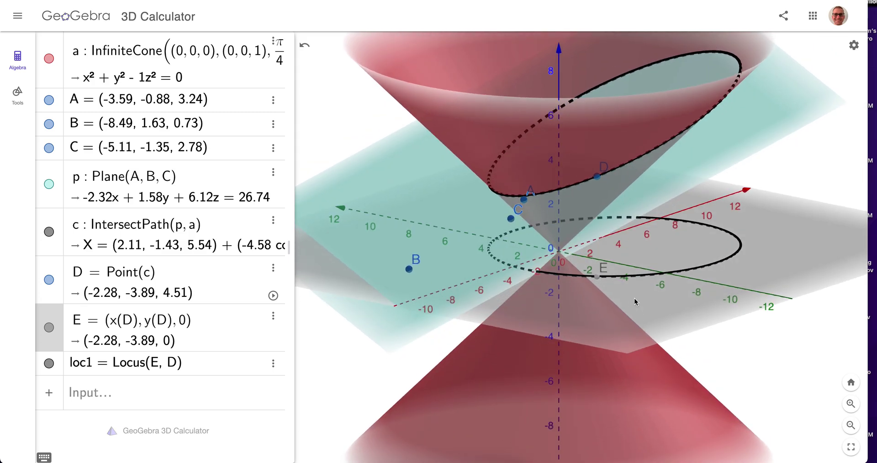